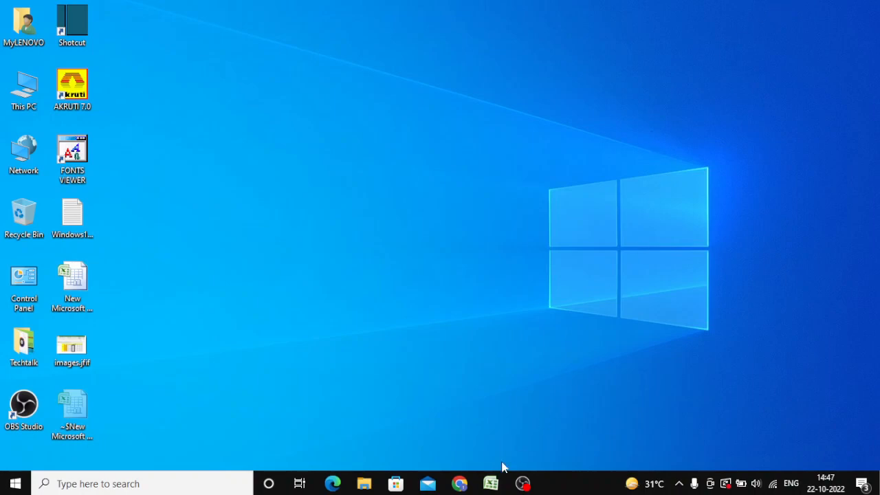
- Switch to the open Excel workbook and review the principal, interest rate, term and amount cells in C2:D5
left_click(499, 487)
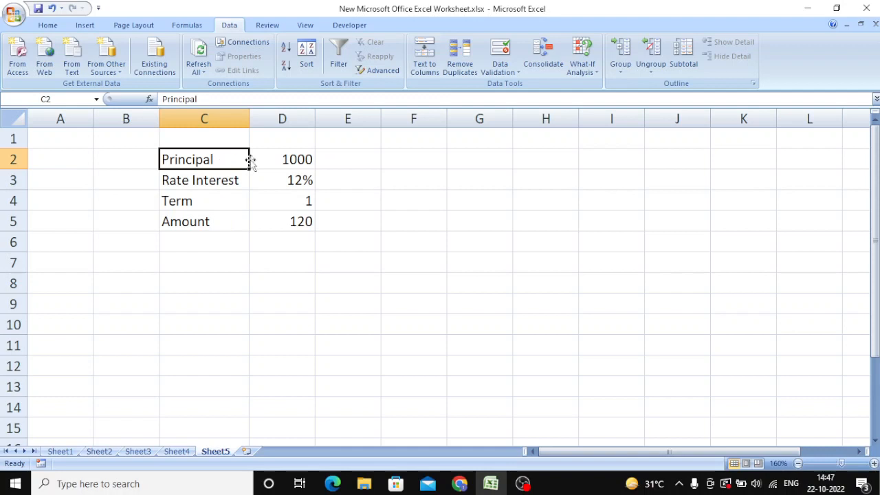
left_click(273, 159)
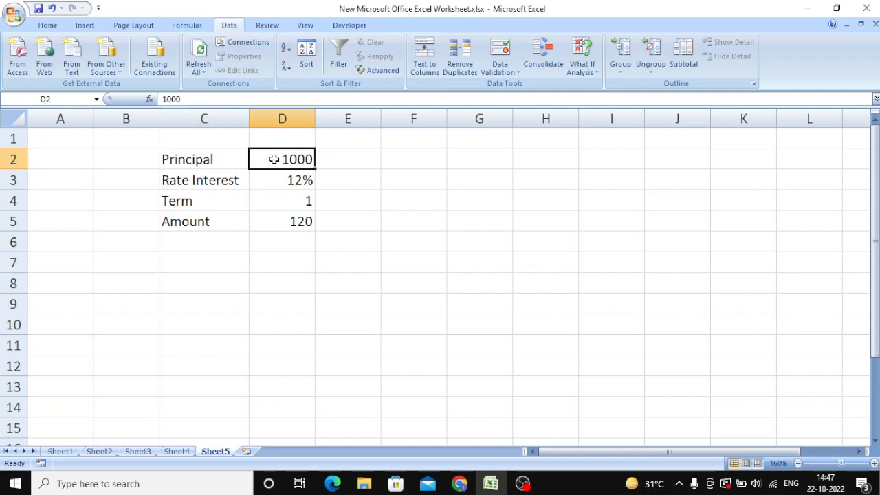
left_click(227, 181)
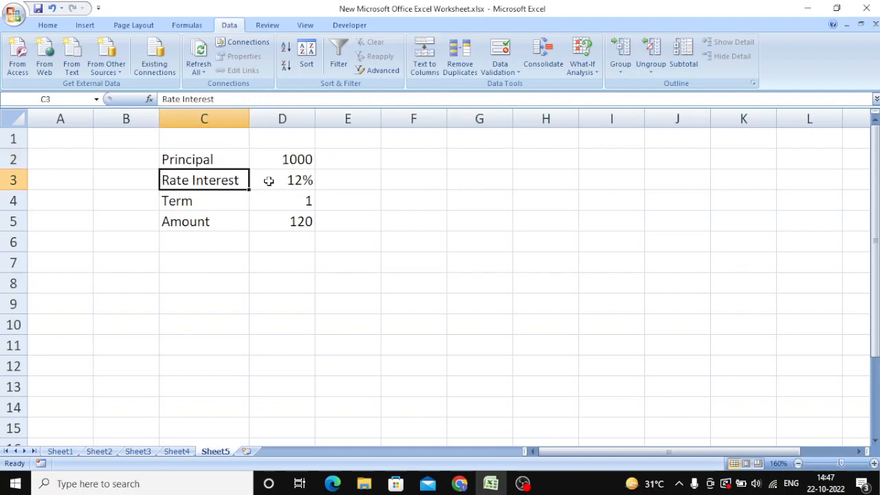
left_click(205, 204)
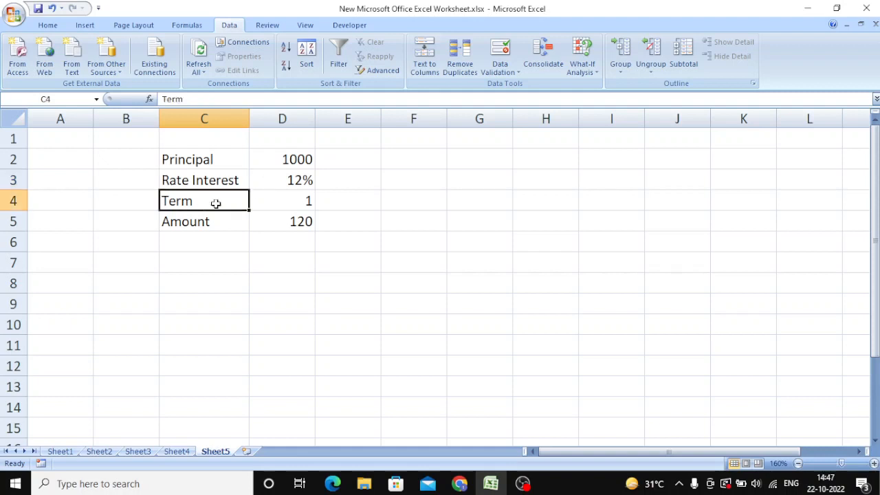
left_click(222, 221)
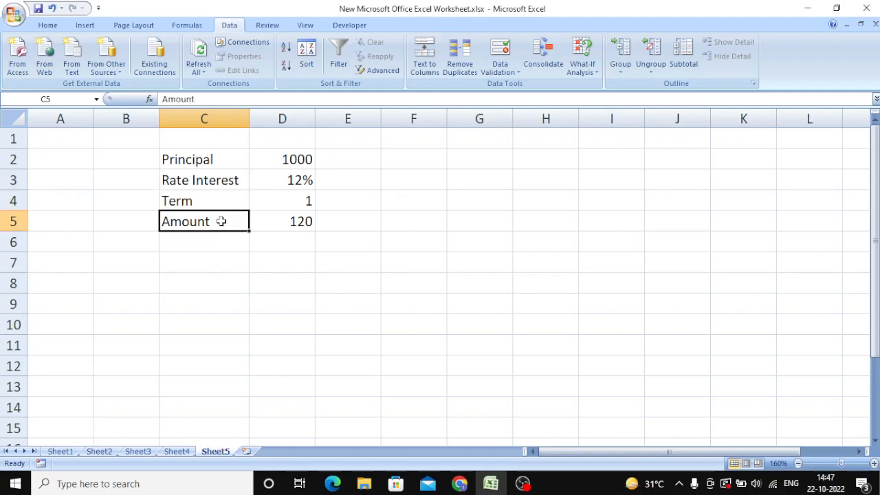
left_click(271, 220)
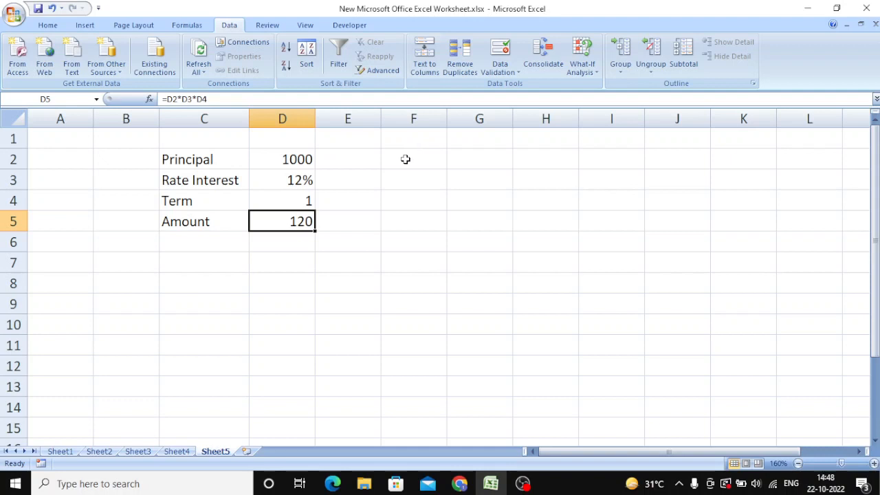
- Enter the interest rates 10%, 11%, 12%, 13% and 14% across cells G2 to K2
left_click(460, 158)
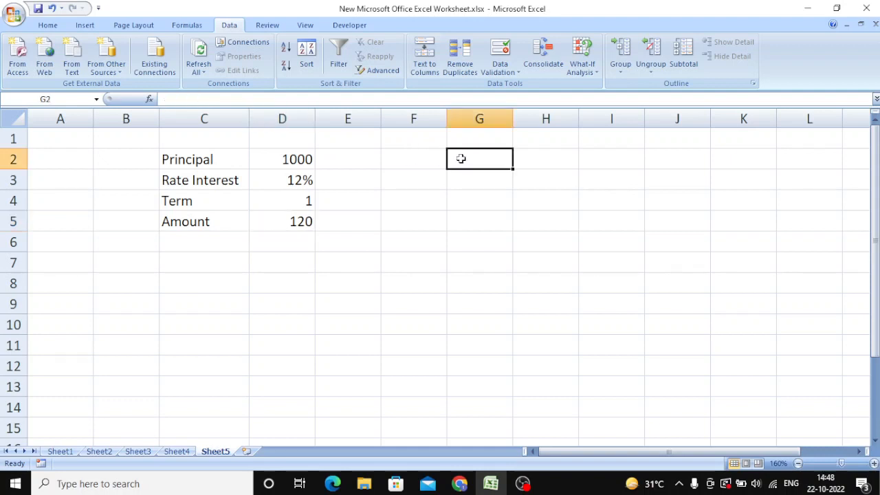
type("10%")
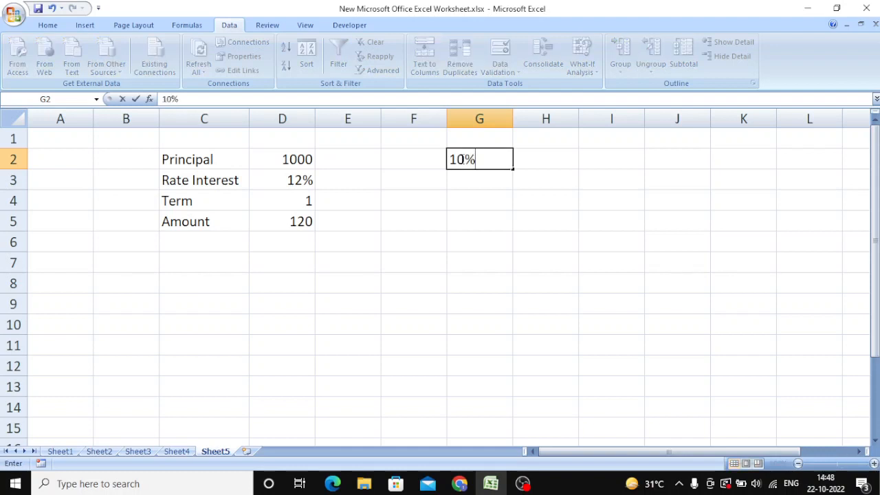
key("Tab")
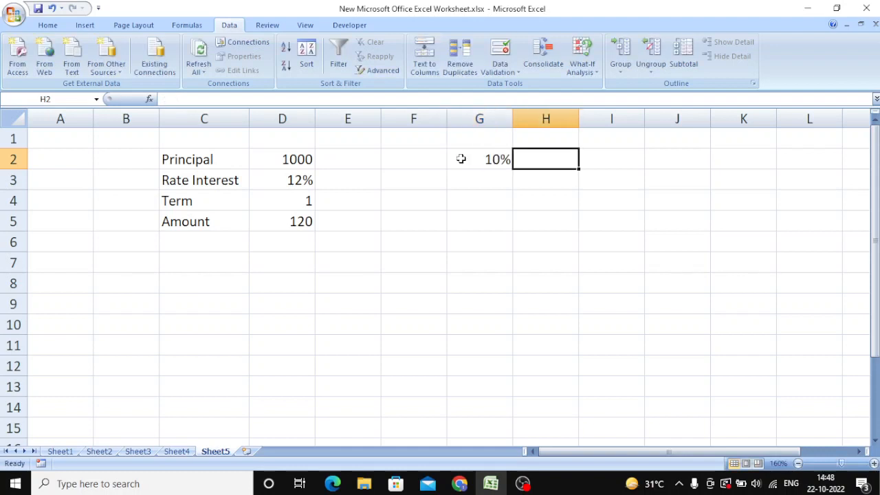
type("11%")
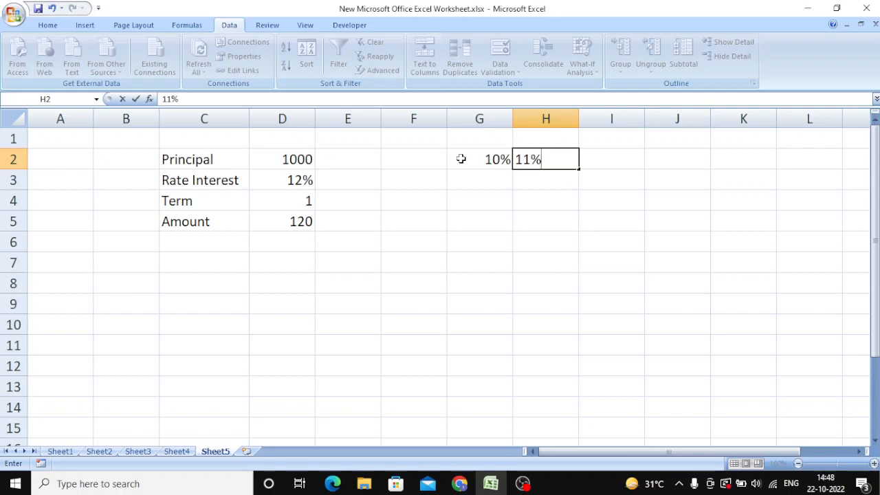
key("Tab")
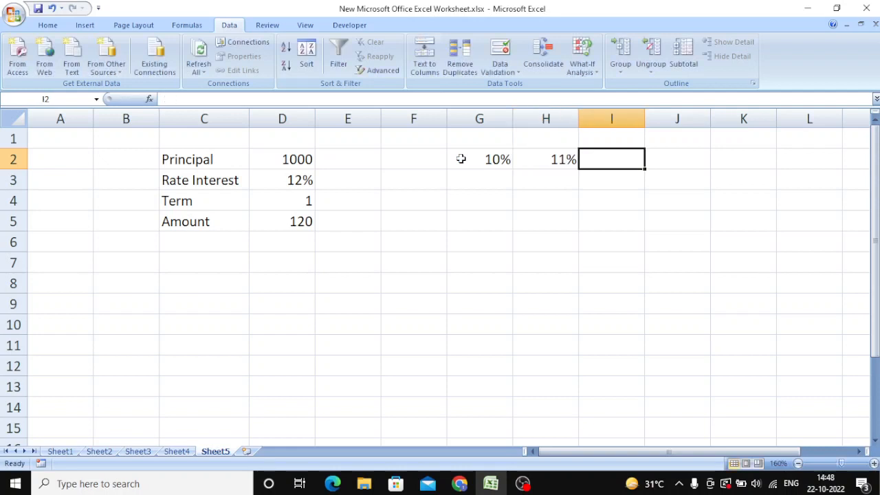
type("12%")
key("Tab")
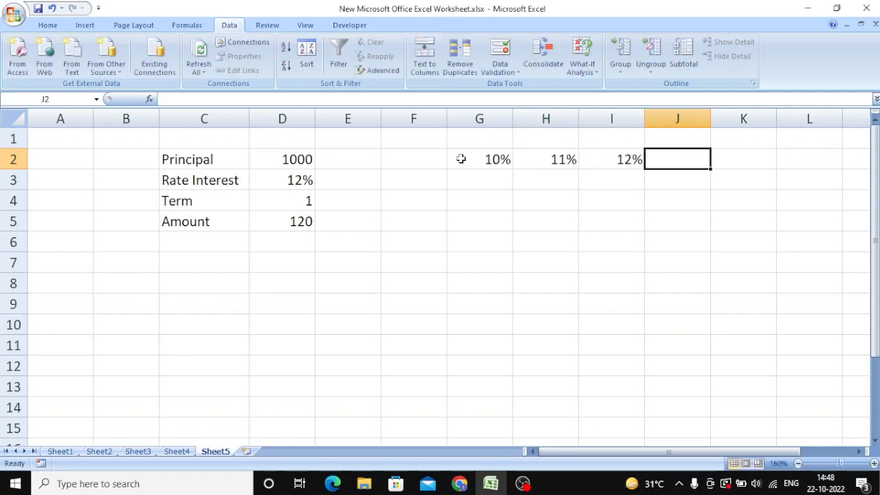
type("13%")
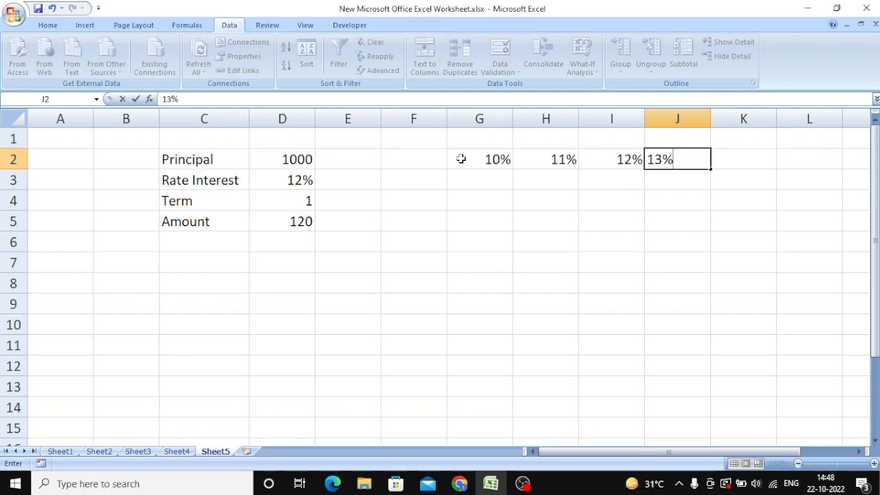
key("Tab")
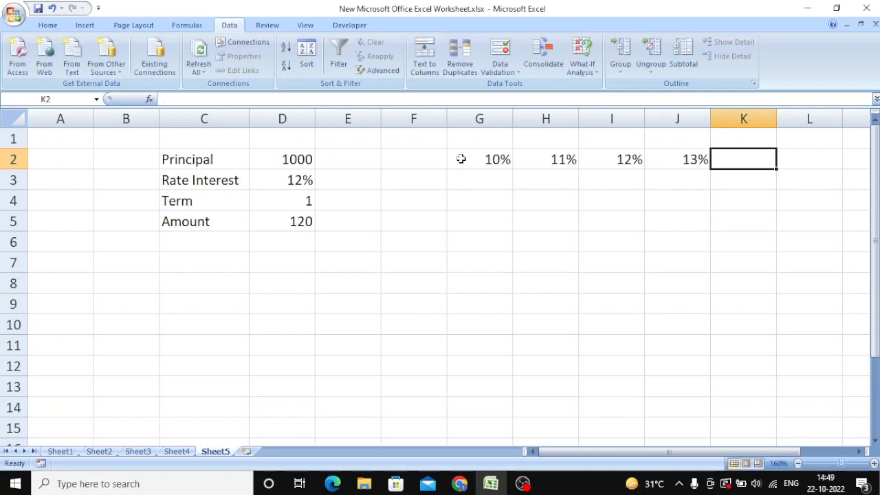
type("14%")
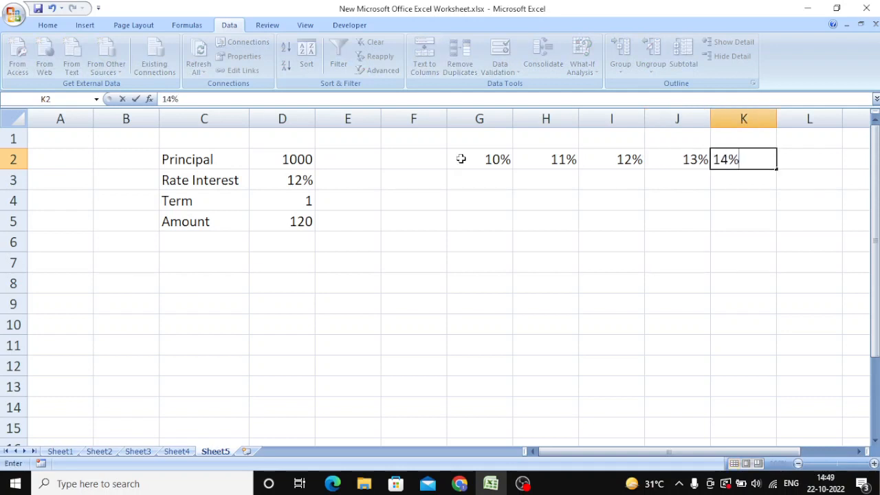
key("Tab")
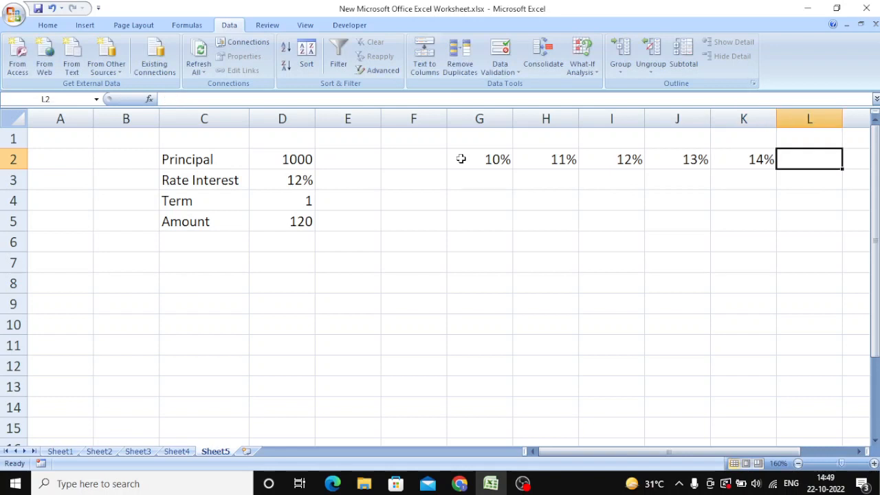
- Enter the terms 1 through 10 down cells F3 to F12
left_click(412, 176)
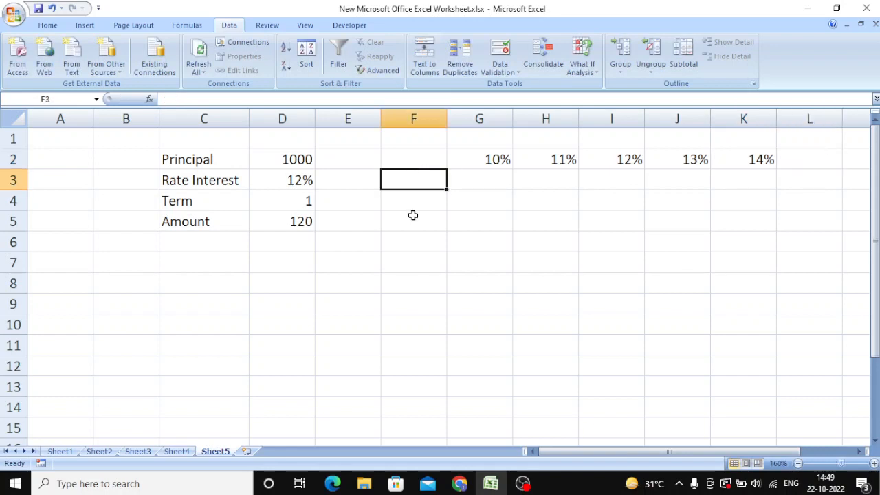
type("1")
key("Return")
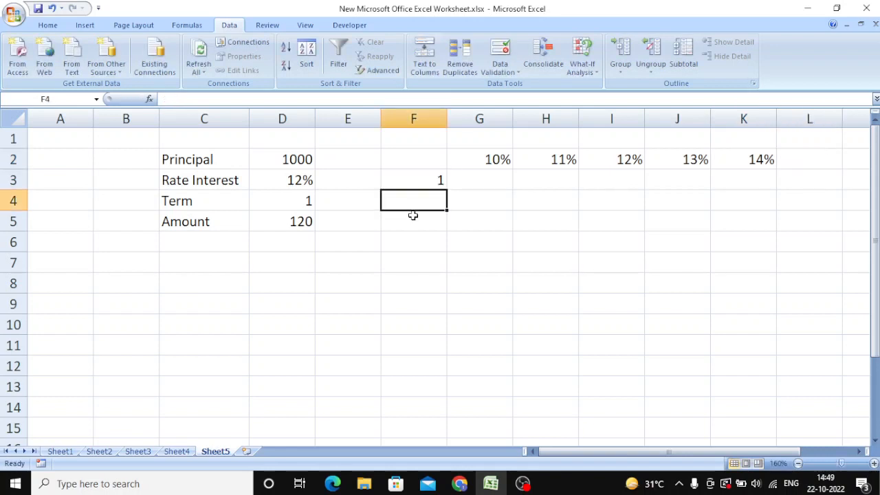
type("2")
key("Return")
type("3 4 5")
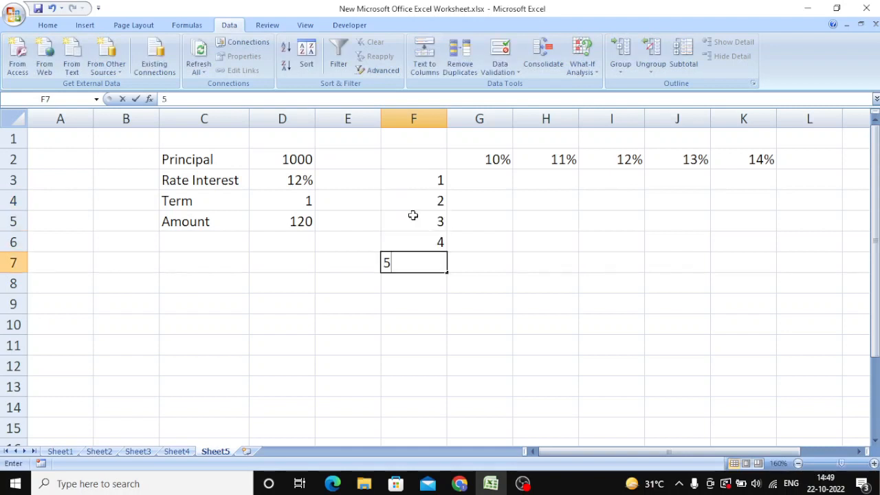
type(" 6 7 ")
type("8")
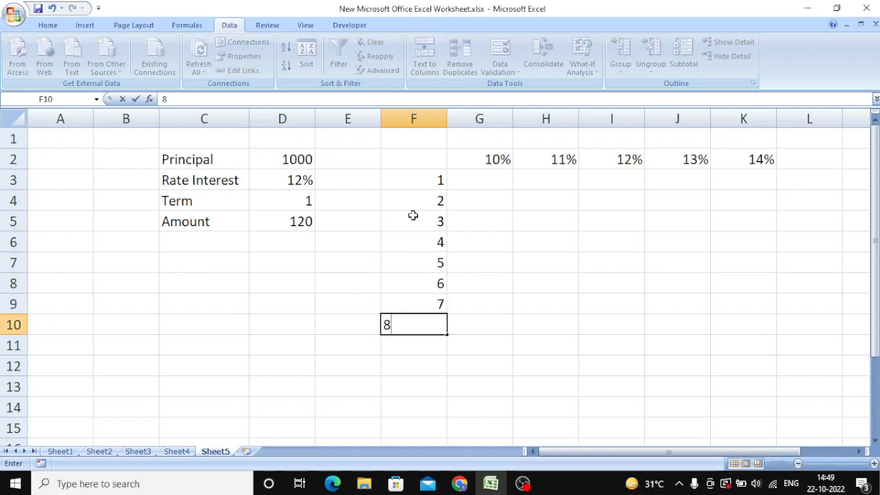
key("Return")
type("9")
key("Return")
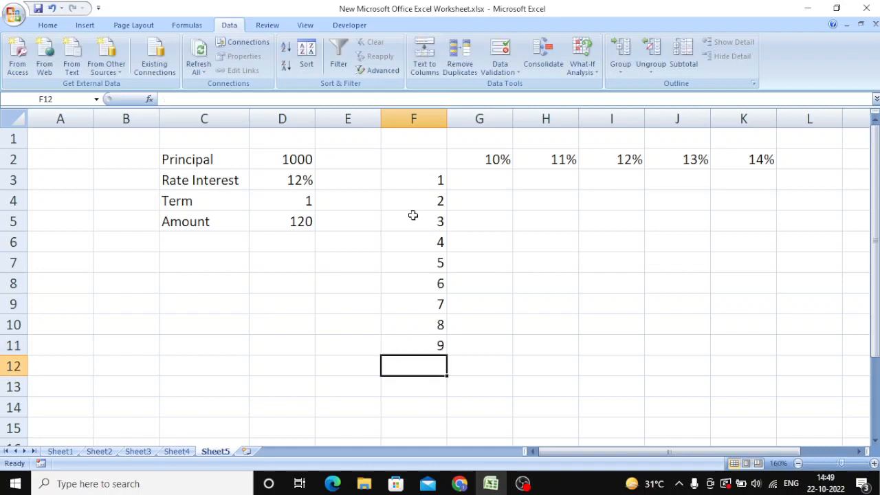
type("10")
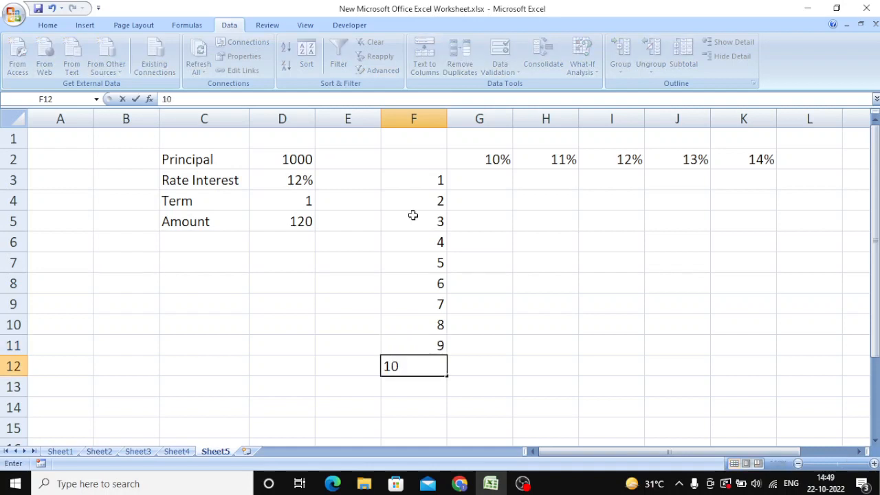
key("Return")
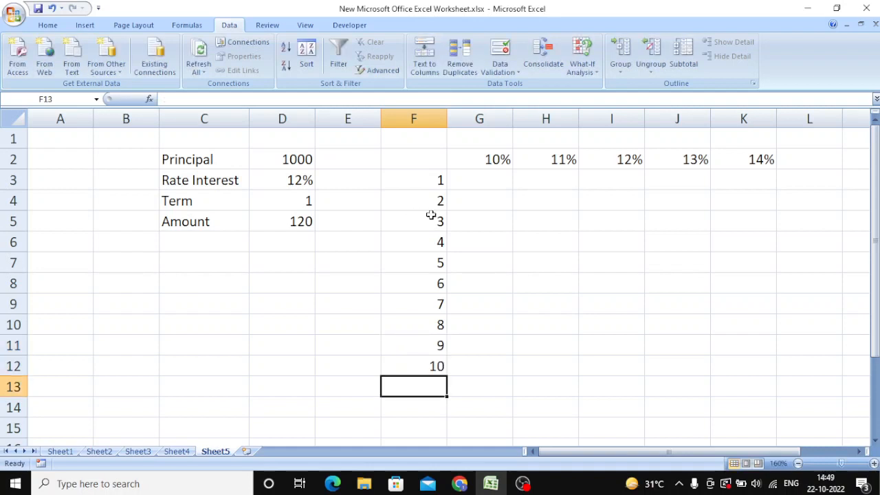
- Link the grid's corner cell F2 to the calculated amount with the formula =D5
left_click_drag(428, 163, 743, 362)
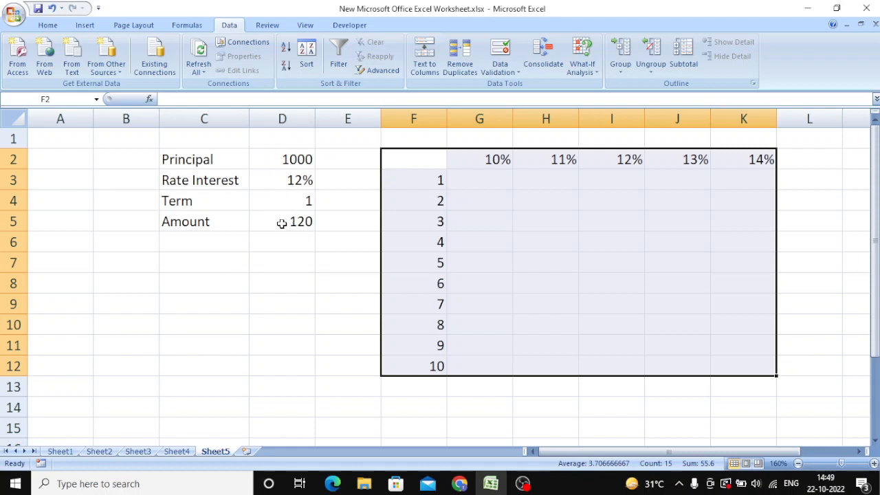
double_click(422, 161)
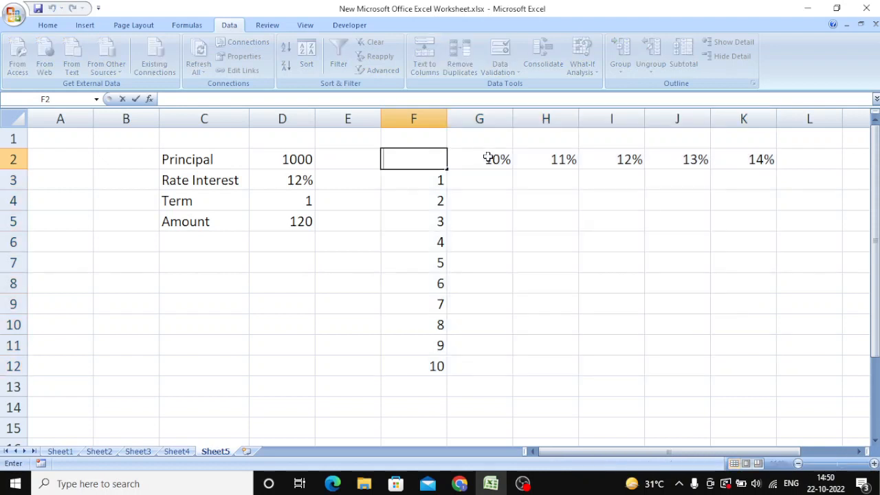
type("=")
left_click(282, 225)
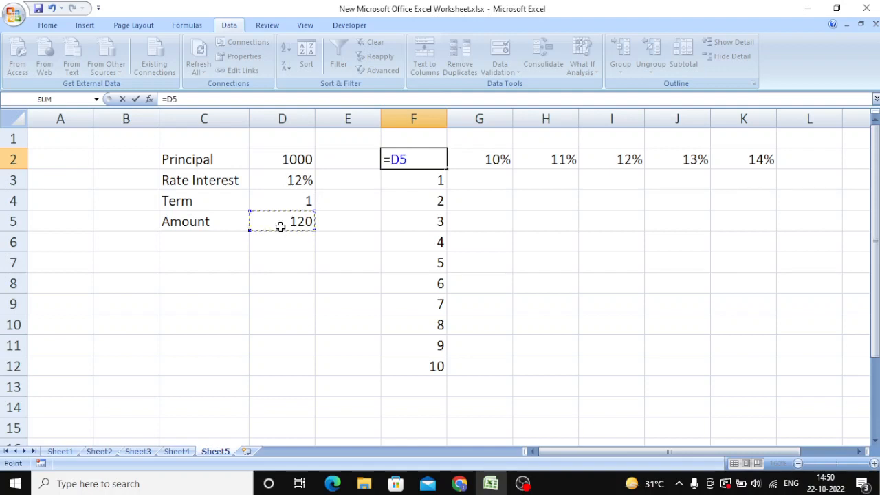
key("Return")
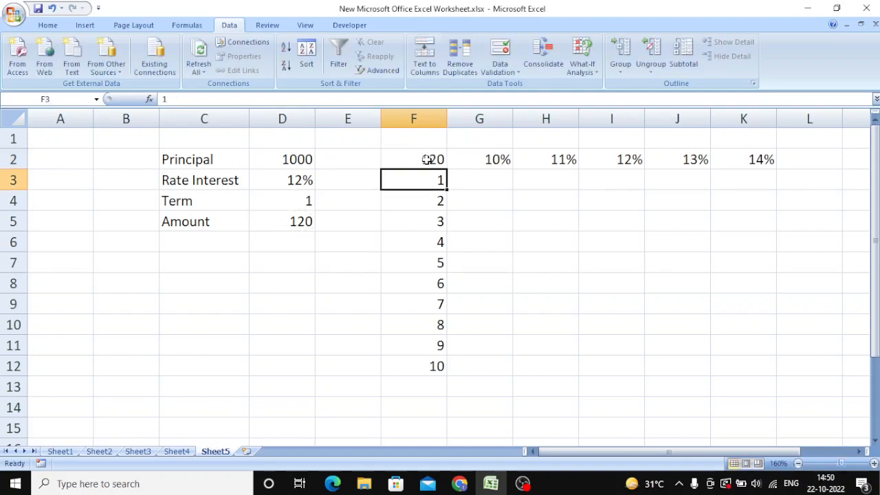
- Create a What-If data table over F2:K12 with $D$3 as row input cell and $D$4 as column input cell, and inspect cell I8
left_click_drag(428, 161, 753, 359)
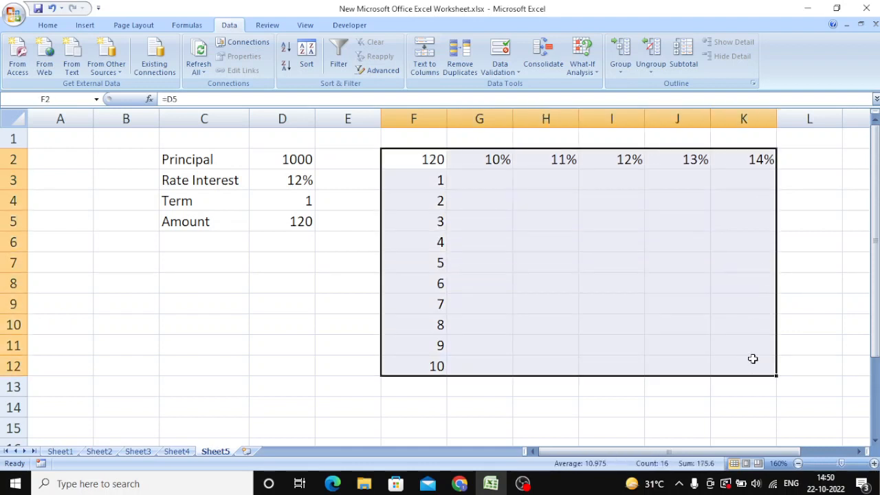
double_click(231, 26)
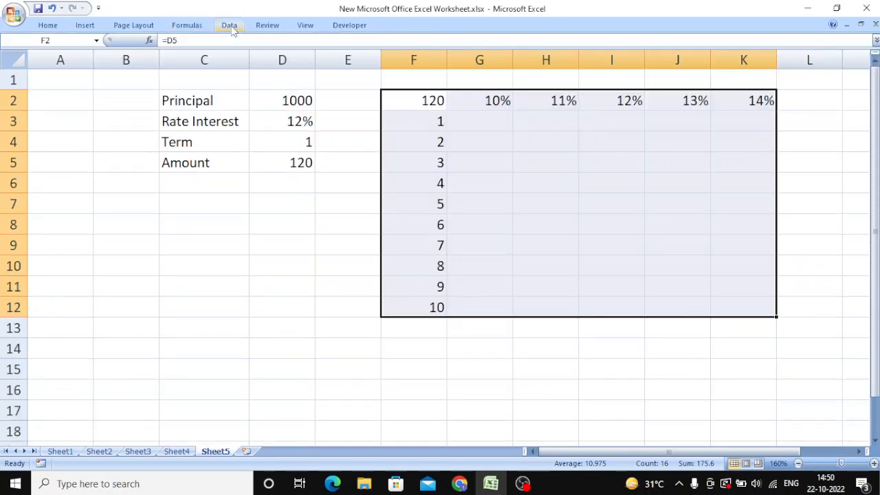
double_click(231, 26)
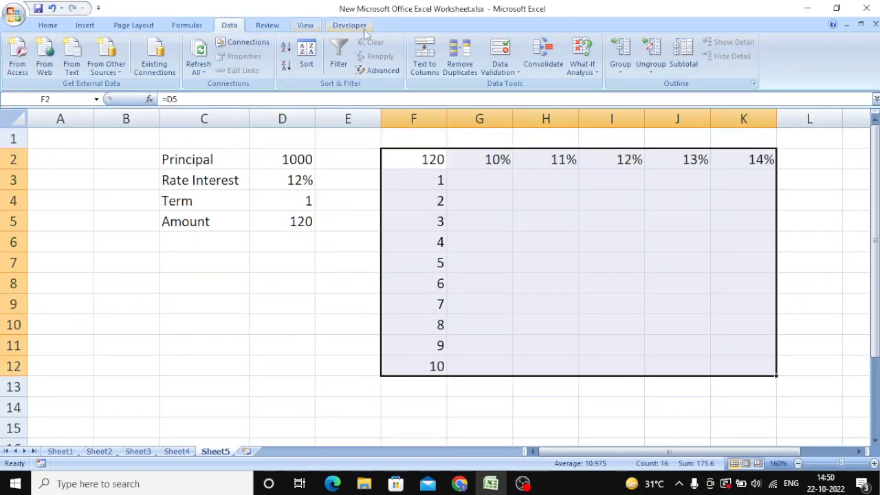
left_click(596, 72)
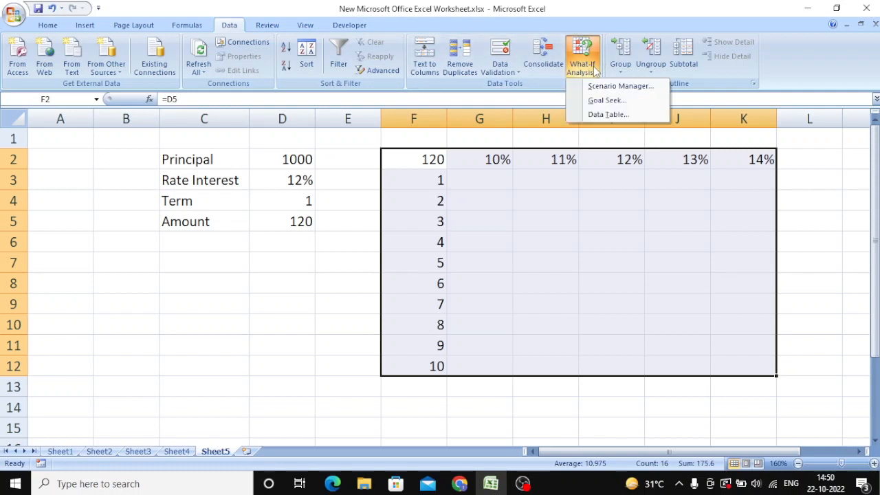
left_click(601, 114)
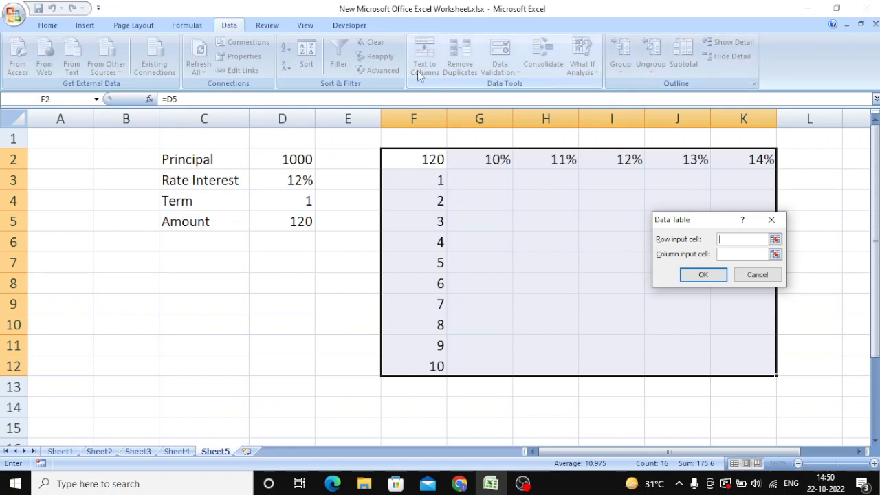
left_click(276, 178)
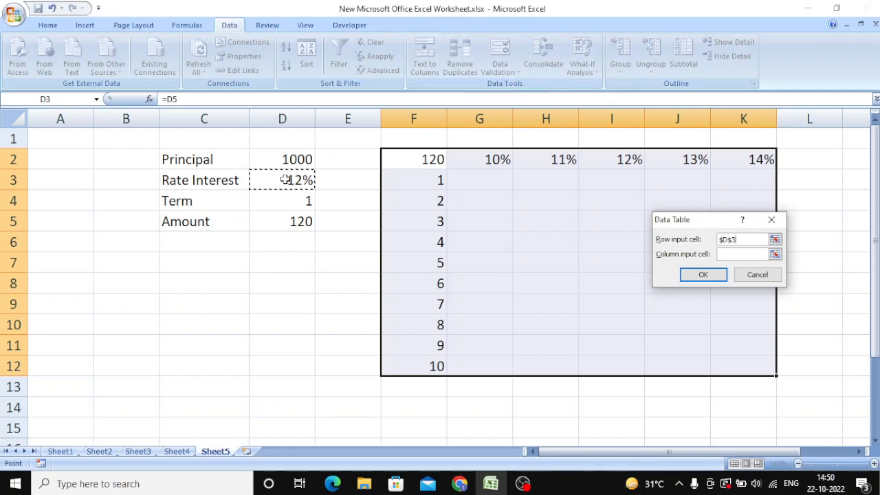
left_click(735, 255)
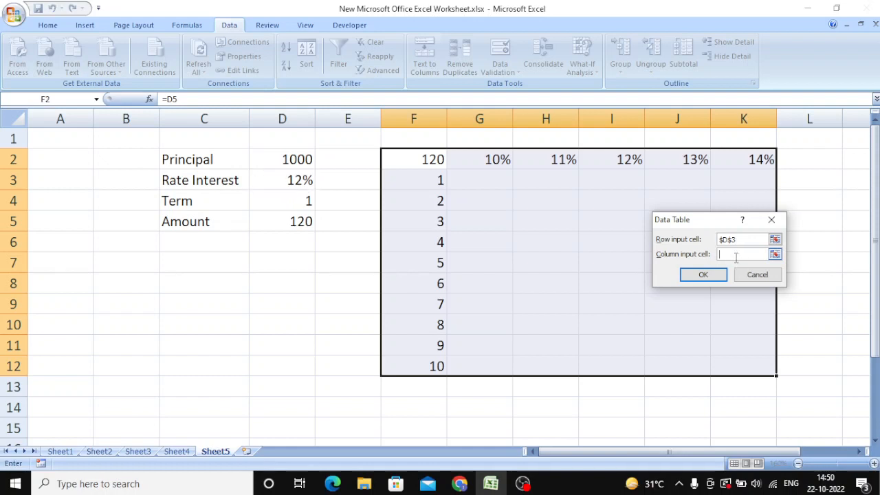
left_click(269, 195)
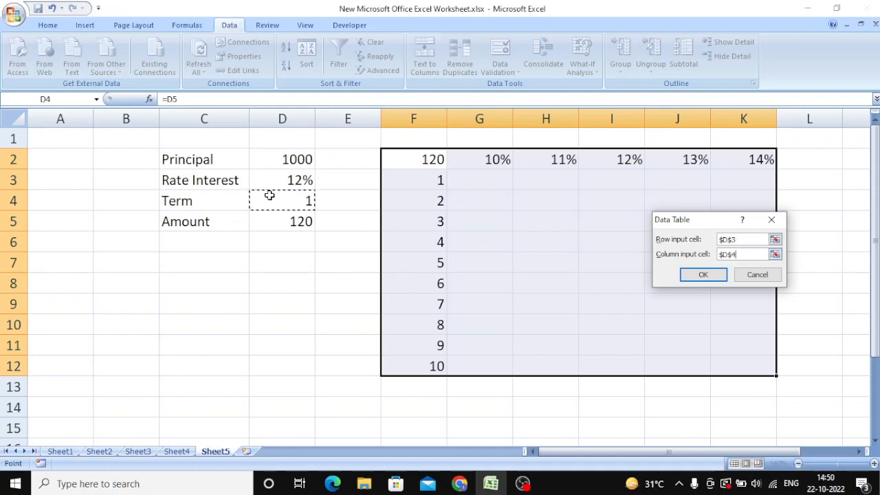
left_click(711, 277)
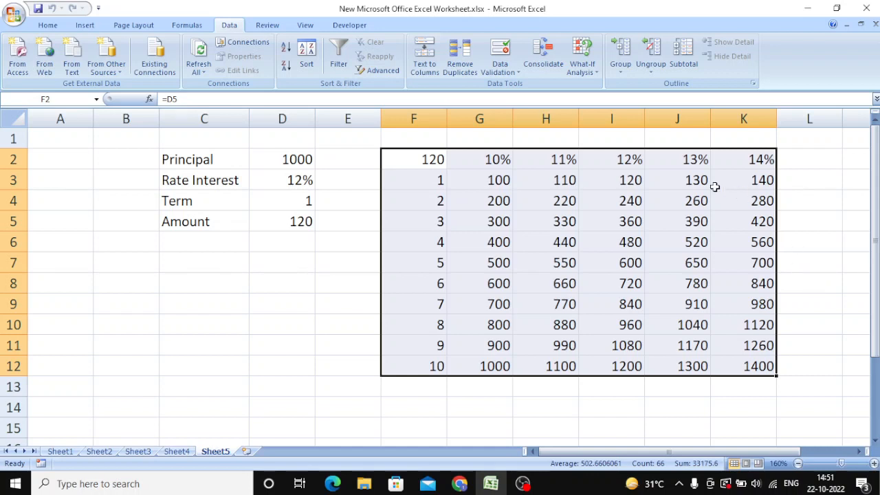
left_click(639, 289)
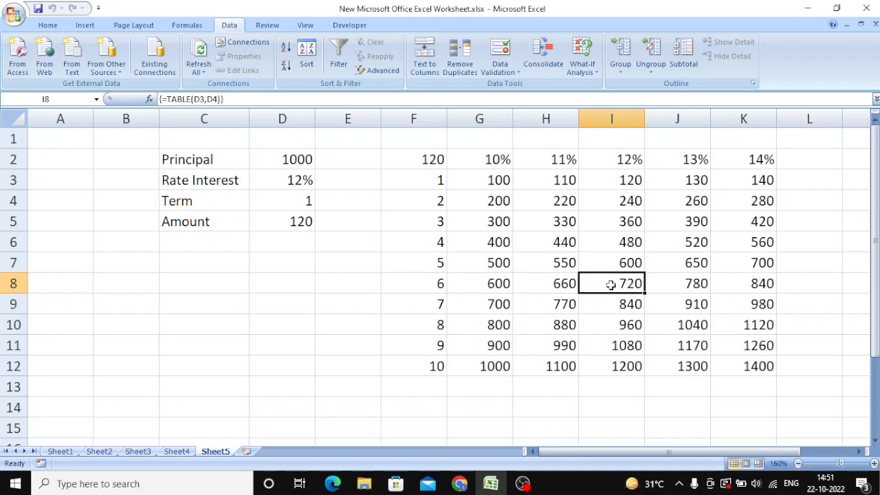
- Review the data table range F2:K12, and set the principal in D2 to 2000 to test its recalculation
left_click_drag(411, 162, 750, 364)
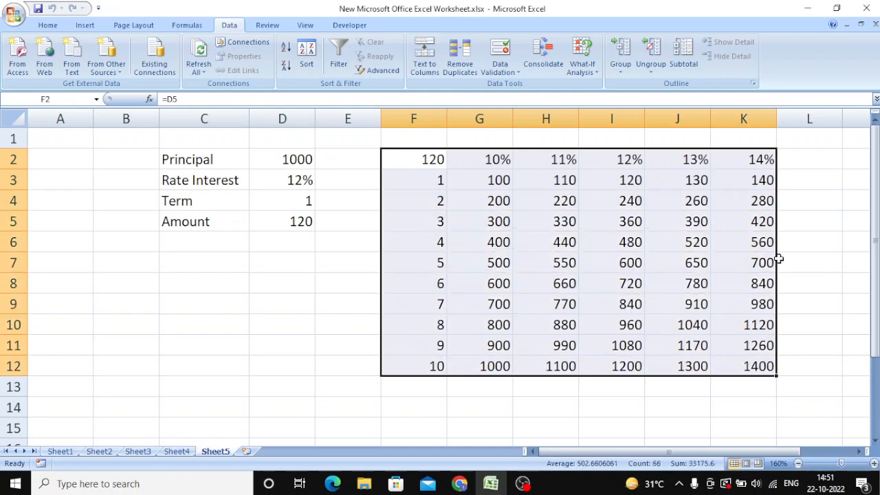
left_click(797, 160)
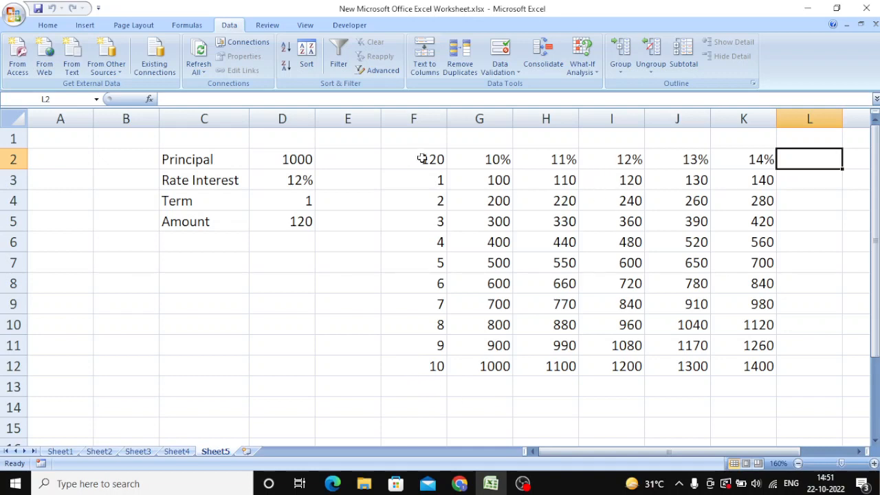
left_click(281, 157)
double_click(278, 158)
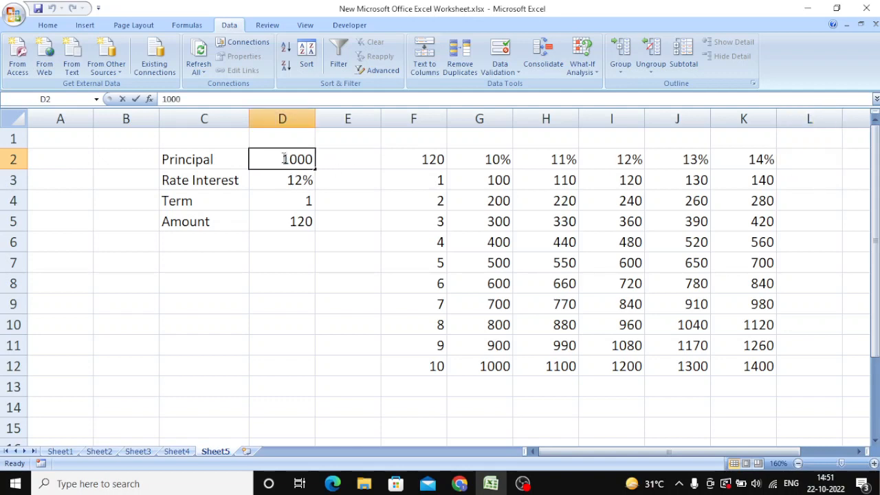
left_click_drag(278, 158, 291, 157)
type("2")
key("Return")
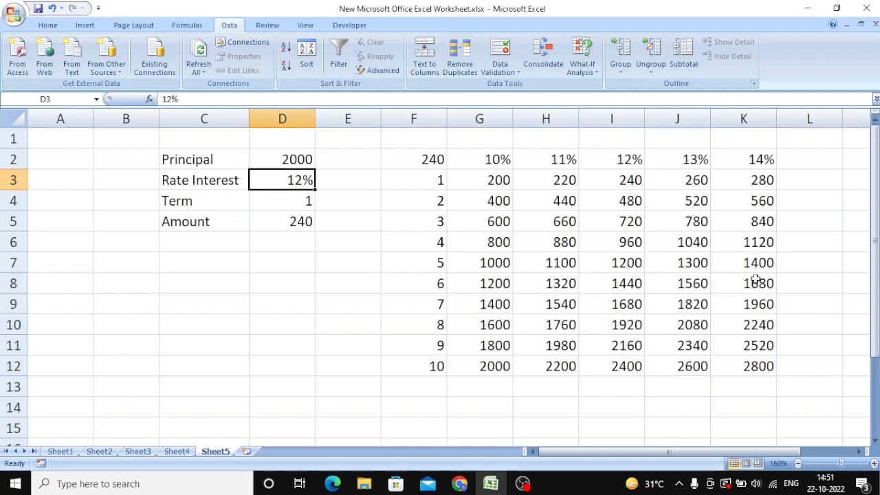
- Set the principal in cell D2 to 3000 to recalculate the interest table
double_click(288, 159)
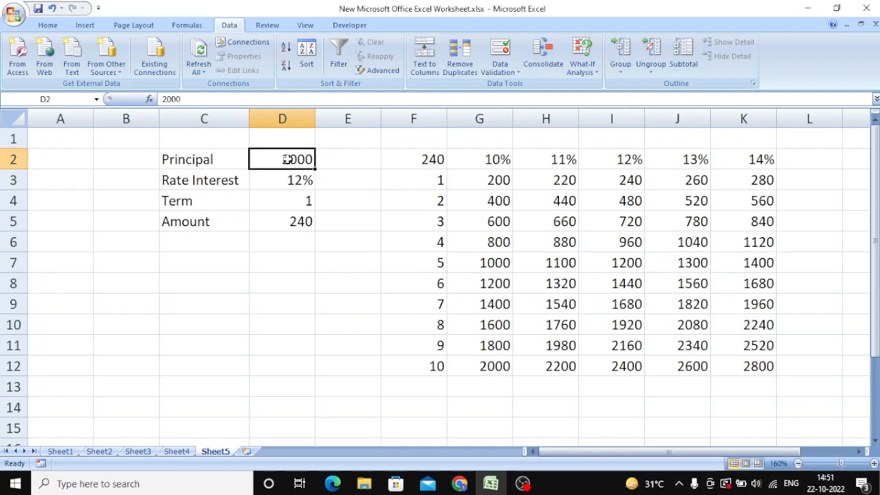
left_click_drag(289, 160, 275, 159)
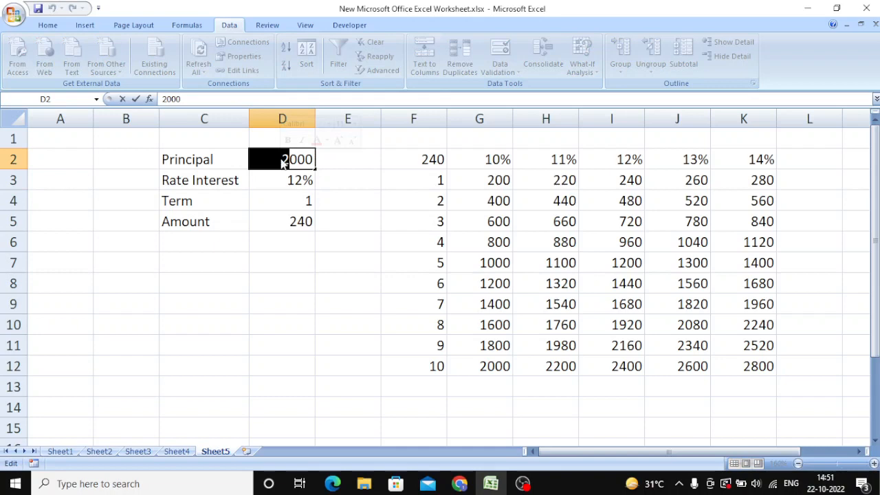
type("3")
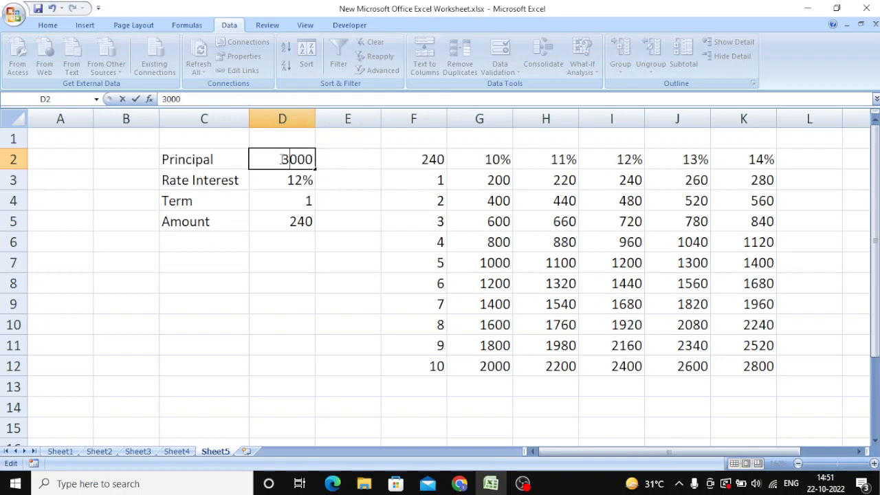
key("Return")
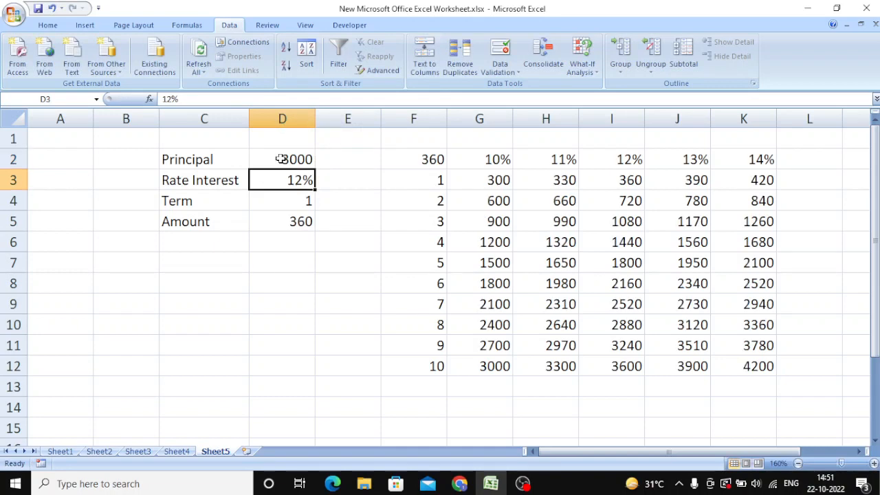
- Set the principal in cell D2 to 4000 to recalculate the interest table
left_click(286, 158)
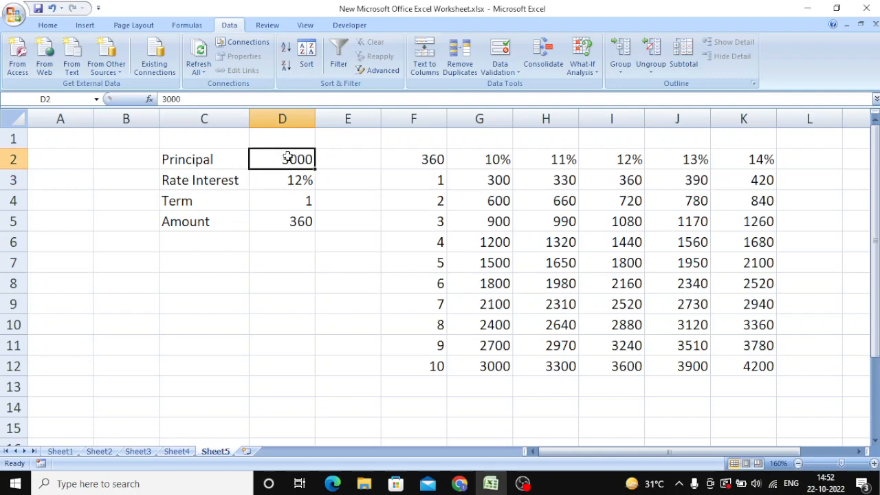
double_click(282, 156)
left_click_drag(282, 156, 291, 157)
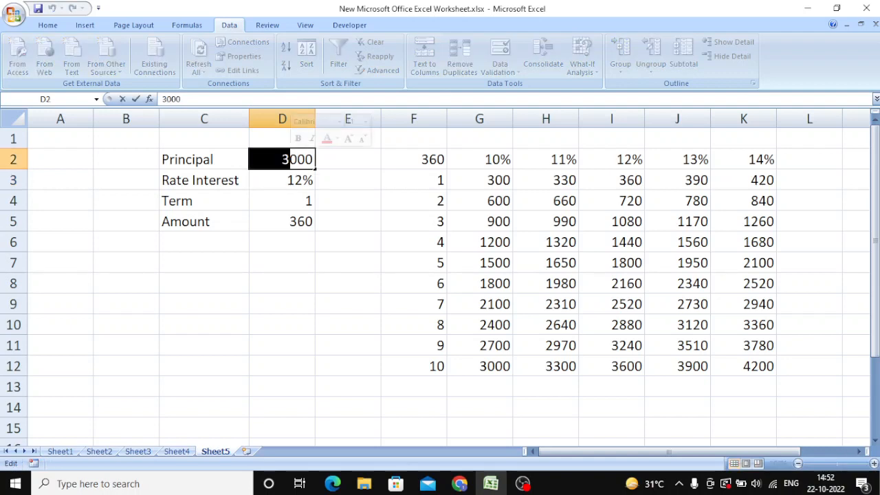
type("4")
key("Return")
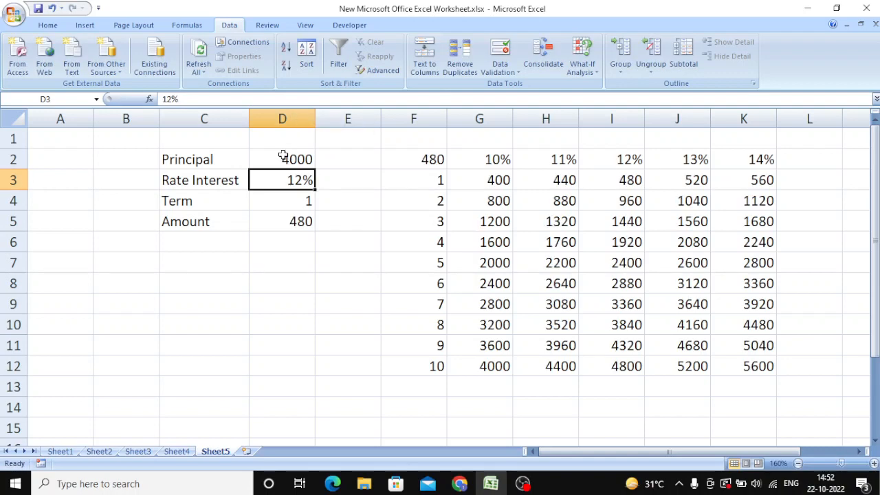